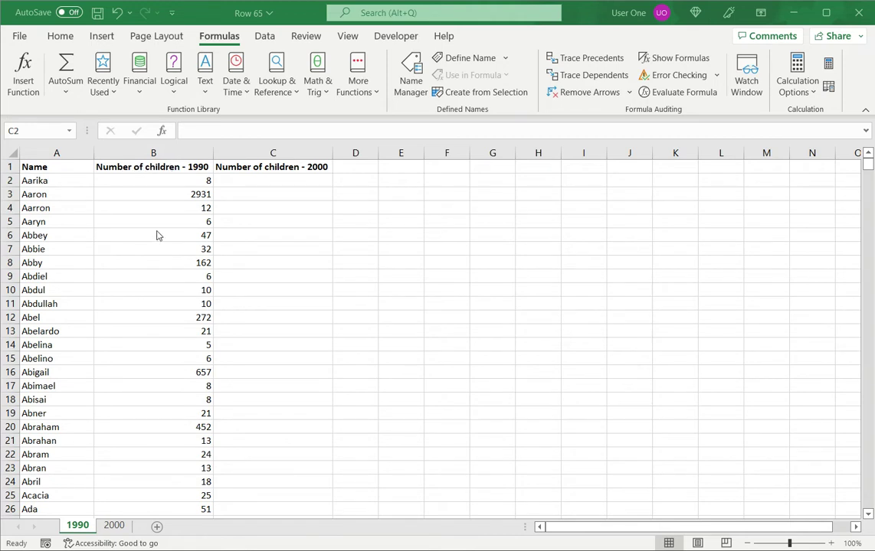
# - Examine the name and number-of-children columns on the 1990 and 2000 sheets
pyautogui.click(109, 529)
pyautogui.click(109, 527)
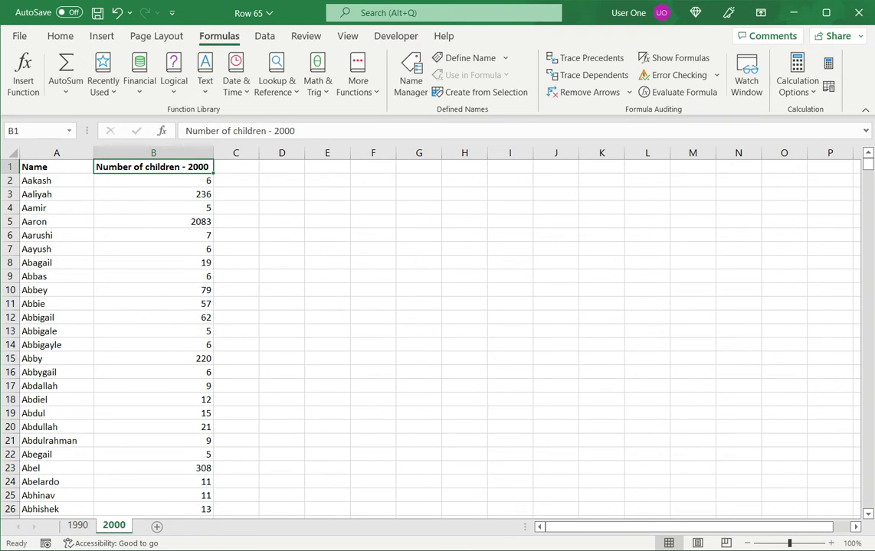
pyautogui.click(78, 527)
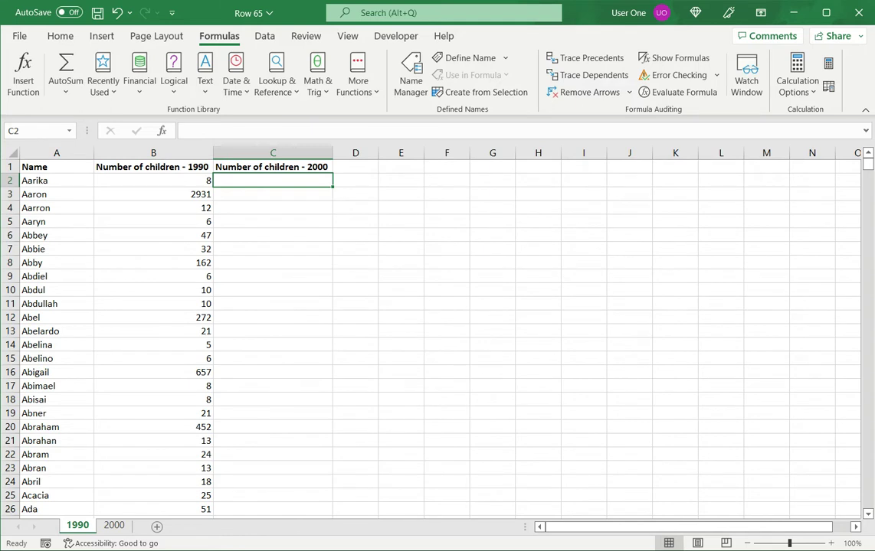
pyautogui.click(154, 180)
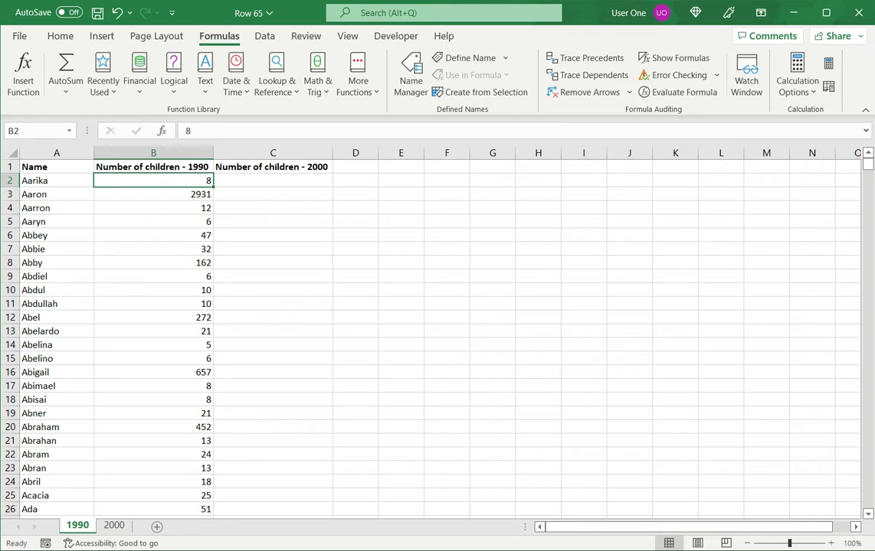
pyautogui.click(273, 180)
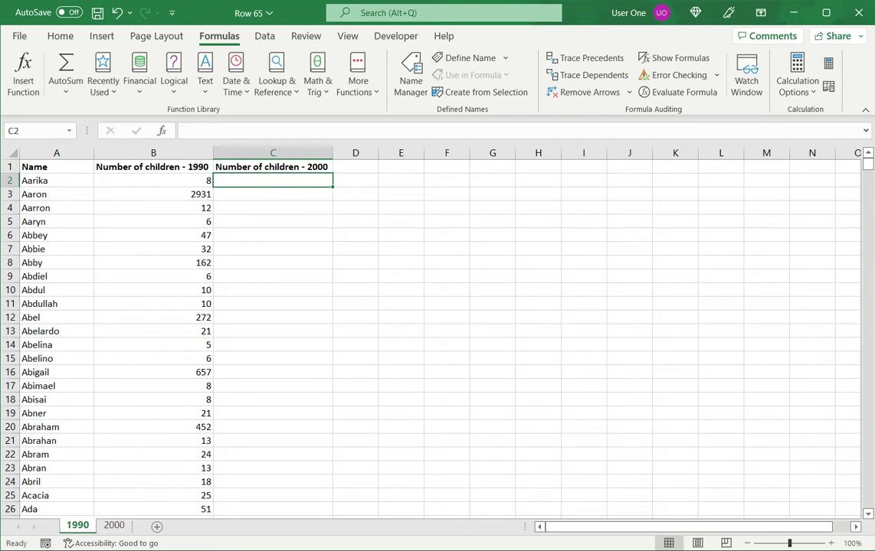
pyautogui.click(114, 526)
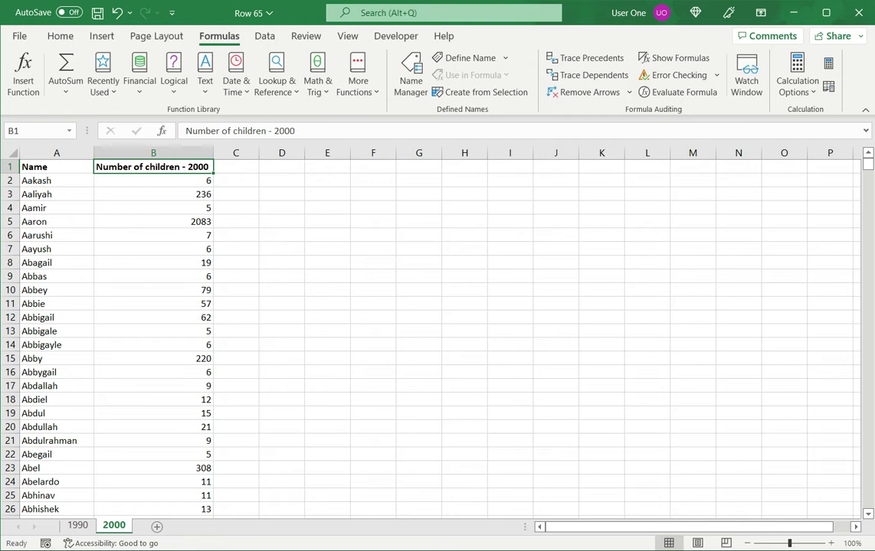
pyautogui.click(56, 153)
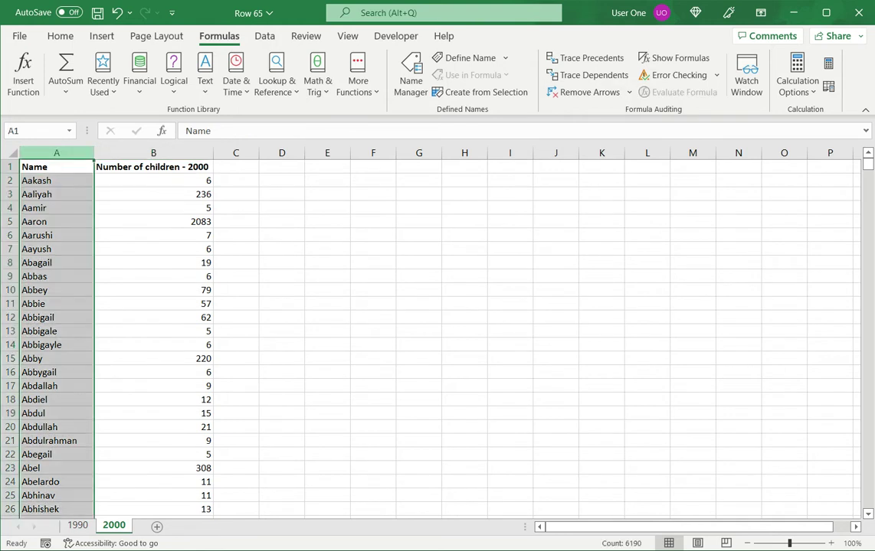
pyautogui.press('Down')
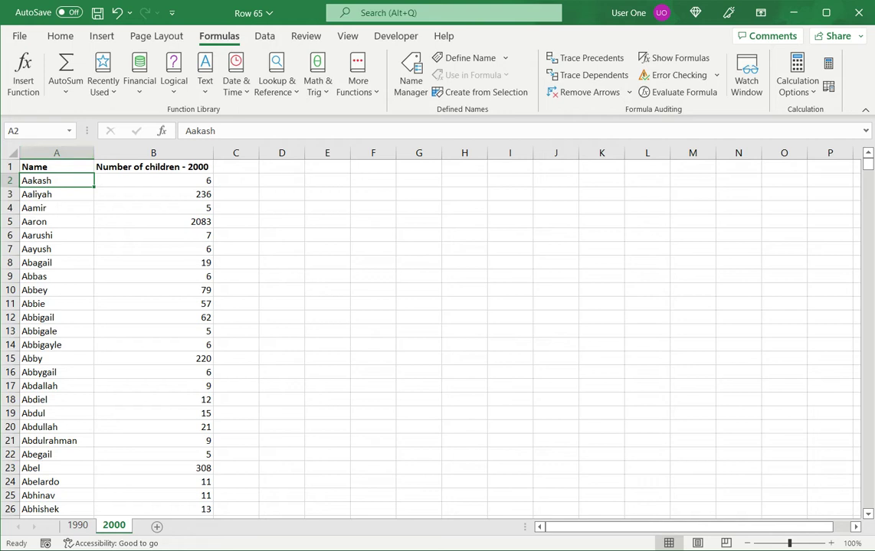
pyautogui.click(77, 526)
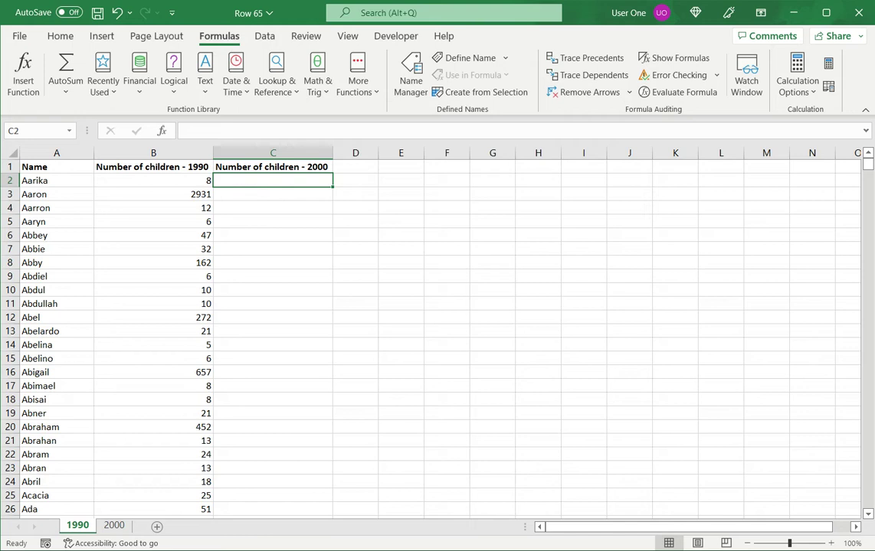
pyautogui.click(56, 180)
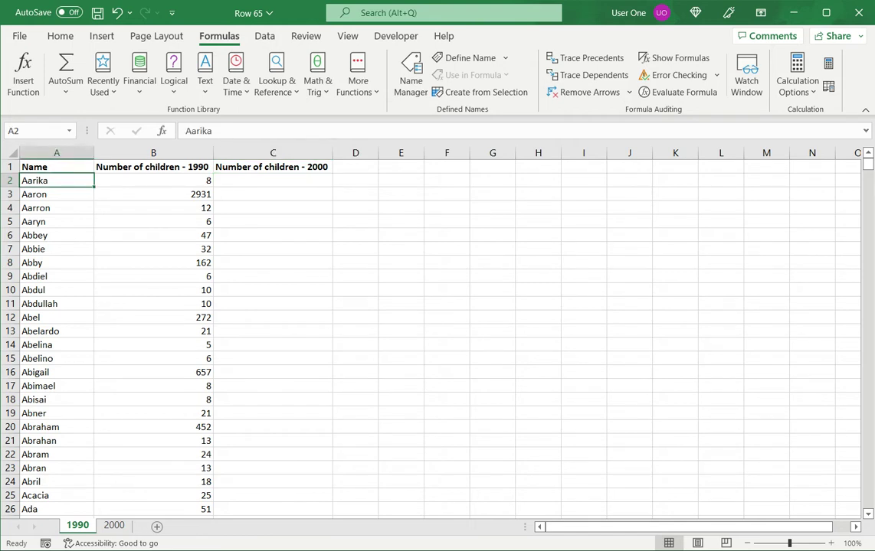
pyautogui.click(115, 525)
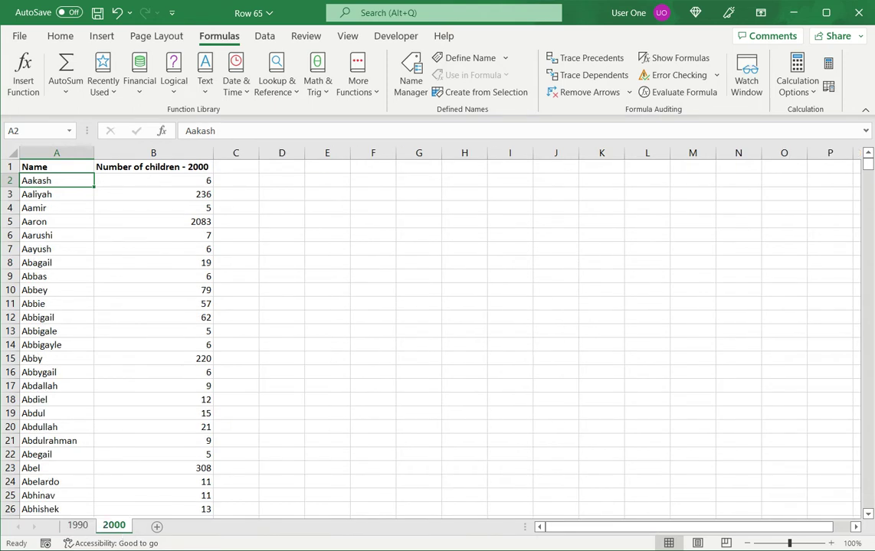
pyautogui.click(77, 526)
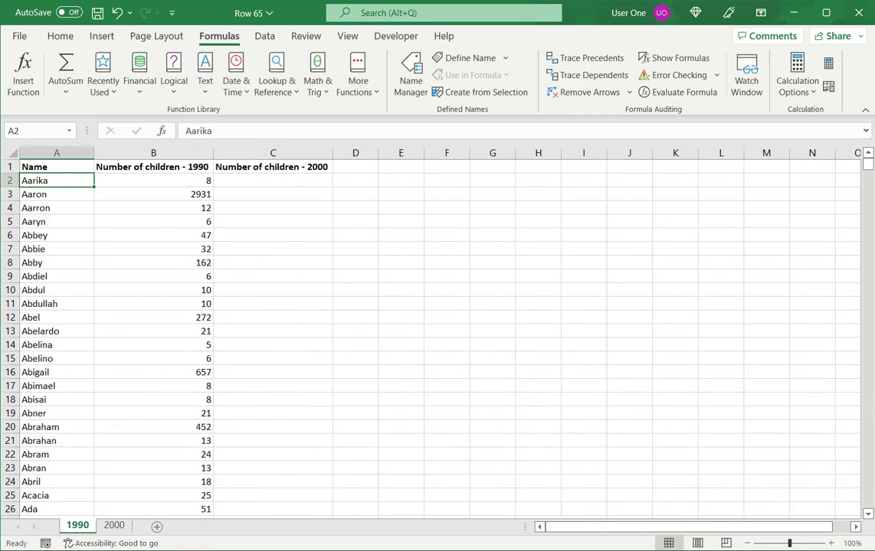
# - Insert a VLOOKUP function in cell C2 of the 1990 sheet with A2 as the lookup value
pyautogui.click(273, 180)
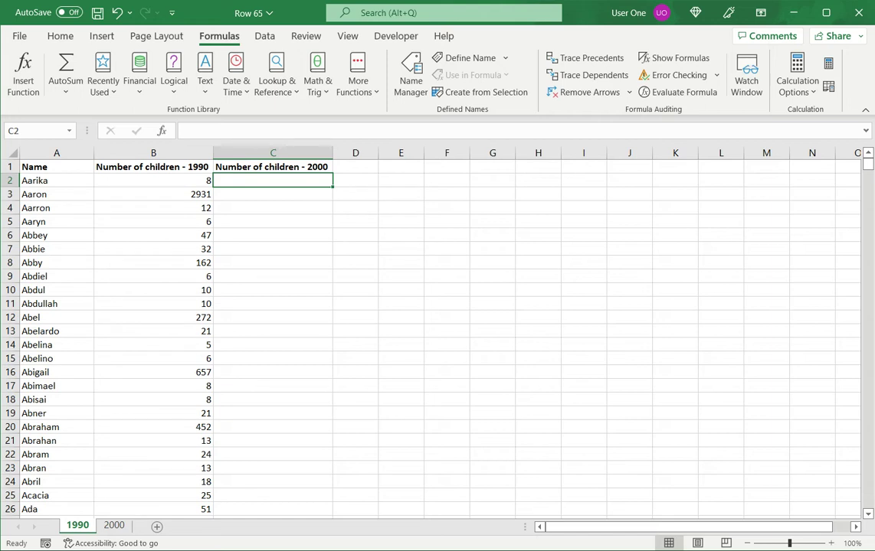
pyautogui.click(295, 93)
pyautogui.moveTo(362, 181); pyautogui.dragTo(337, 360)
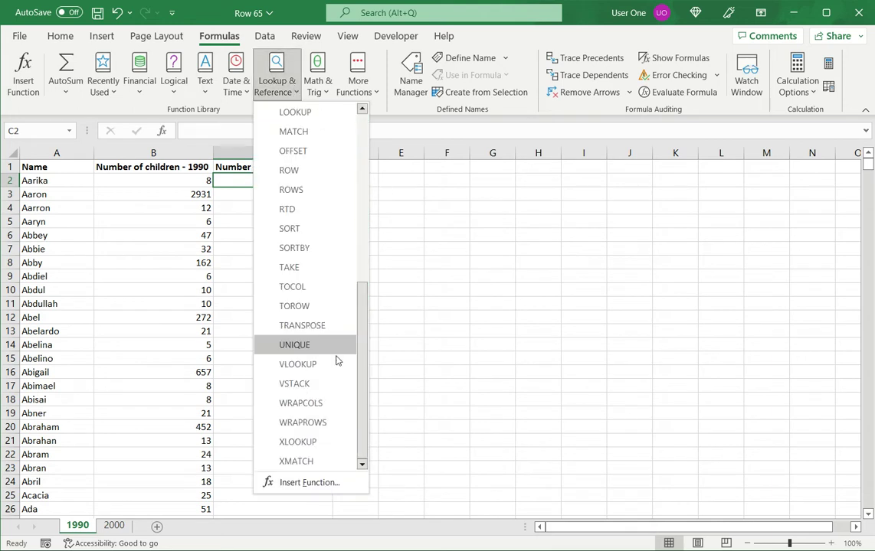
pyautogui.click(334, 364)
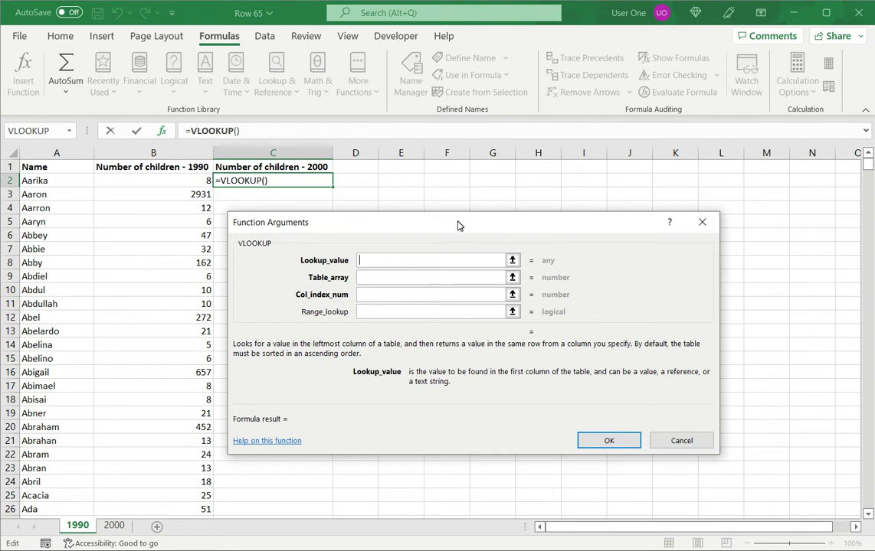
pyautogui.moveTo(458, 225); pyautogui.dragTo(579, 127)
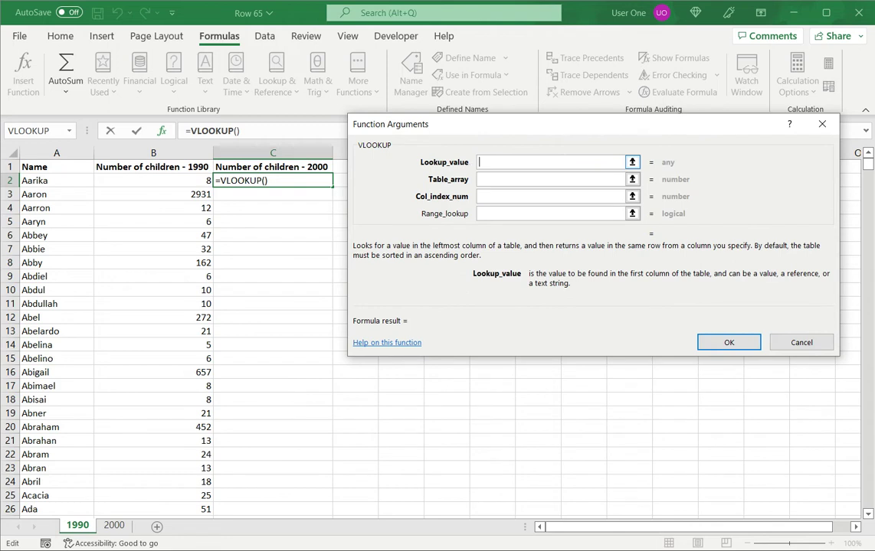
pyautogui.click(56, 180)
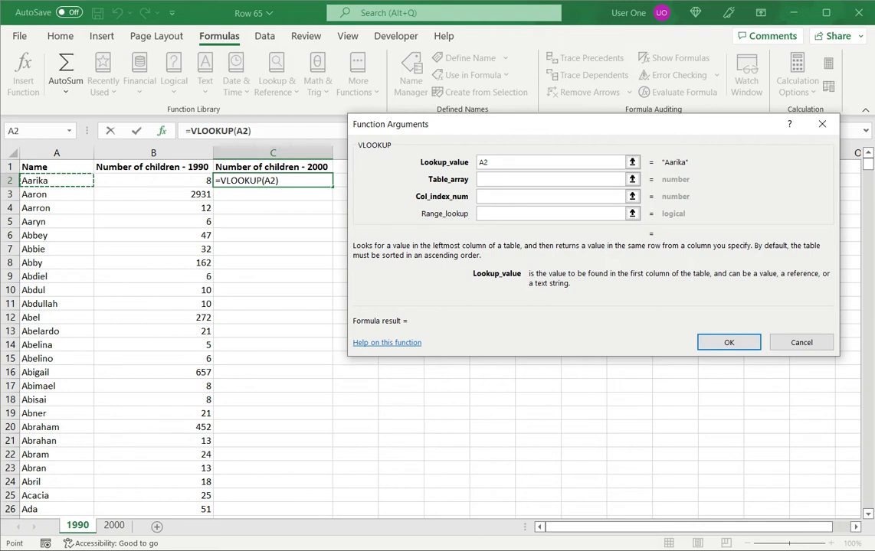
# - Set the VLOOKUP table array to the range A2:B6190 on the 2000 sheet
pyautogui.press('Tab')
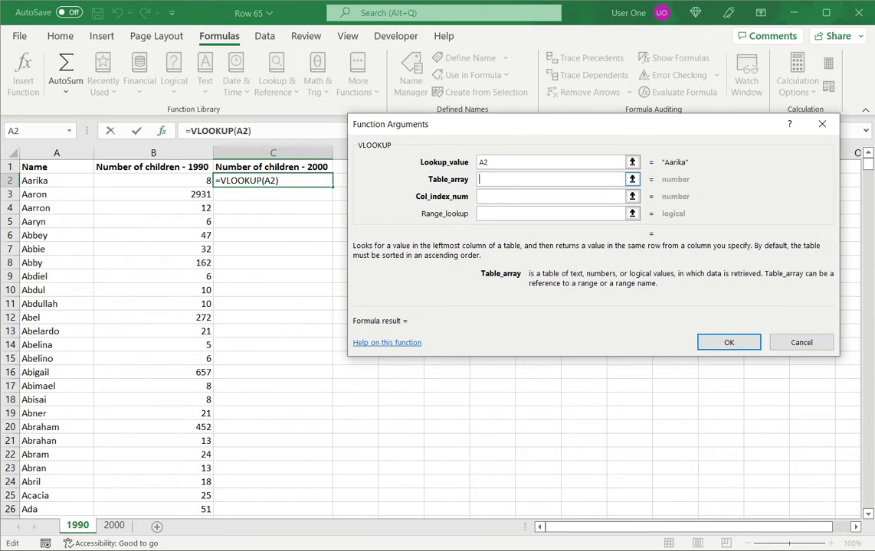
pyautogui.click(113, 526)
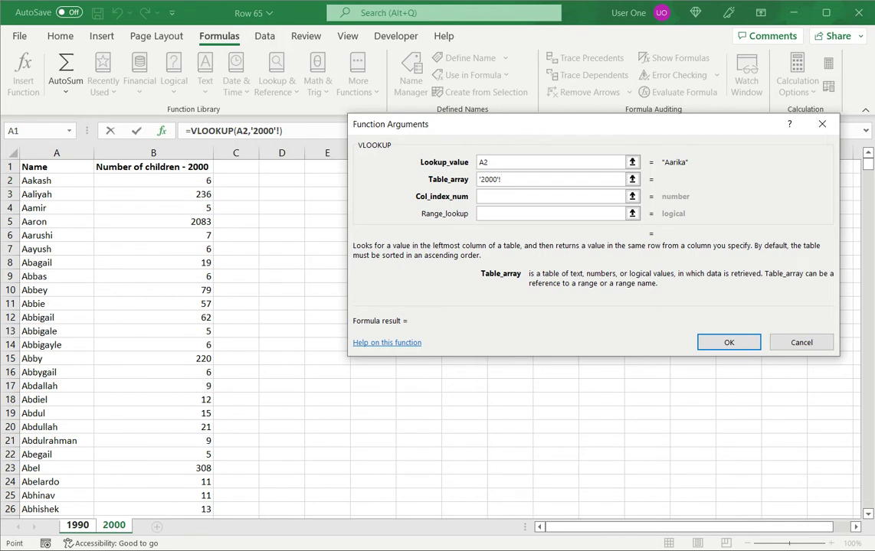
pyautogui.moveTo(46, 181); pyautogui.dragTo(208, 443)
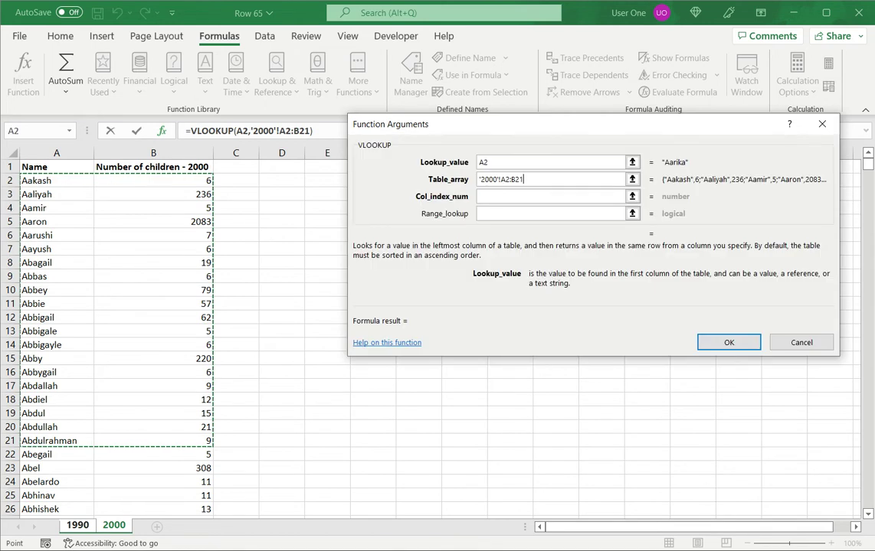
pyautogui.hotkey('ctrl', 'shift', 'Down')
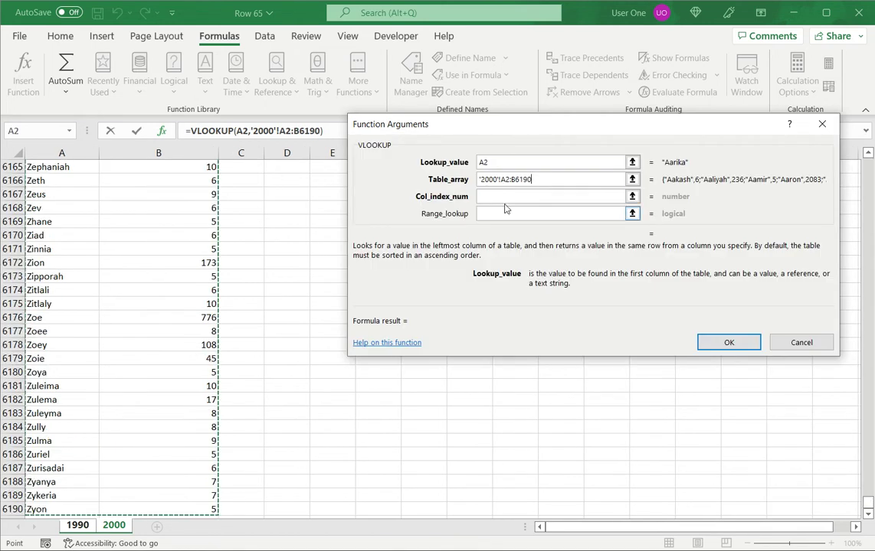
# - Set the column index to 2 and the range lookup to False, and complete the VLOOKUP formula
pyautogui.press('Tab')
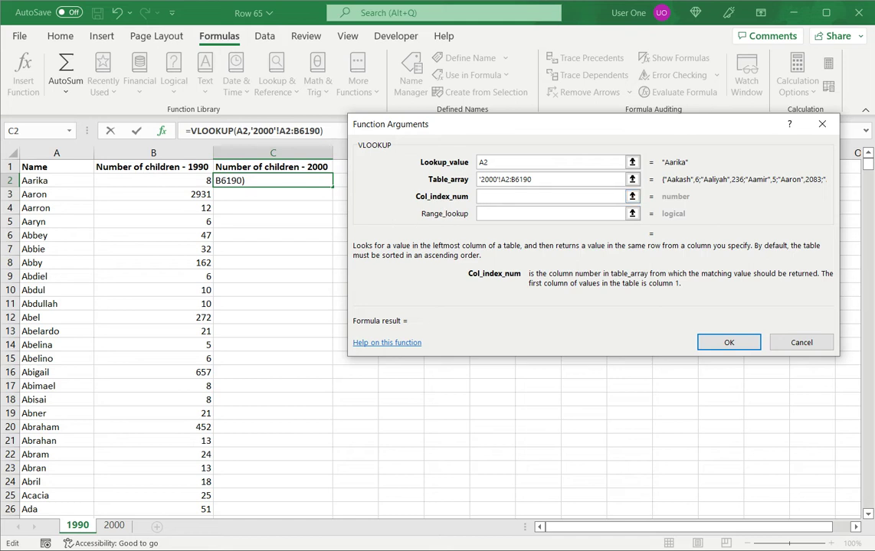
pyautogui.write('2')
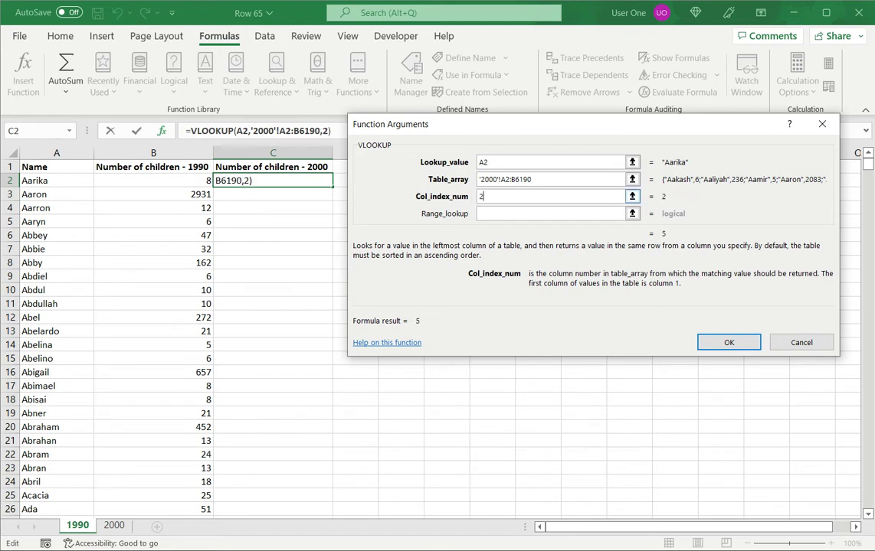
pyautogui.press('Tab')
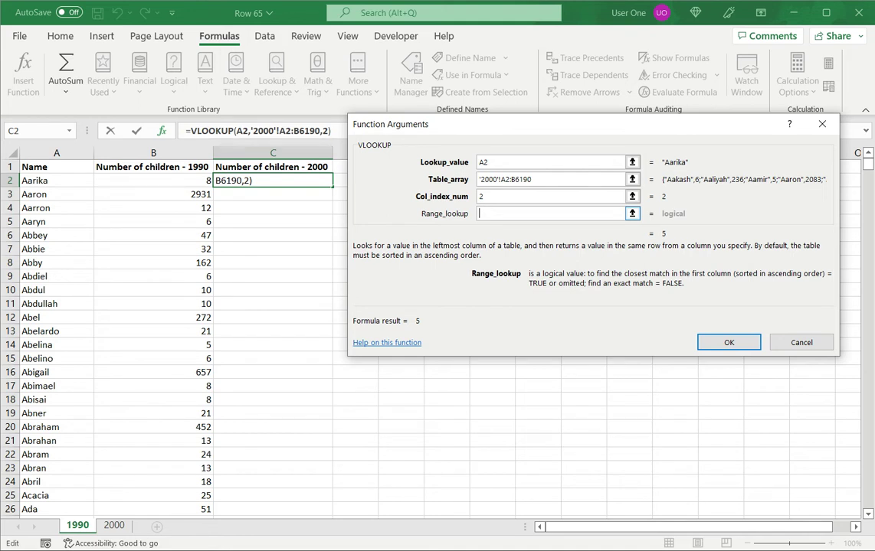
pyautogui.write('Fa')
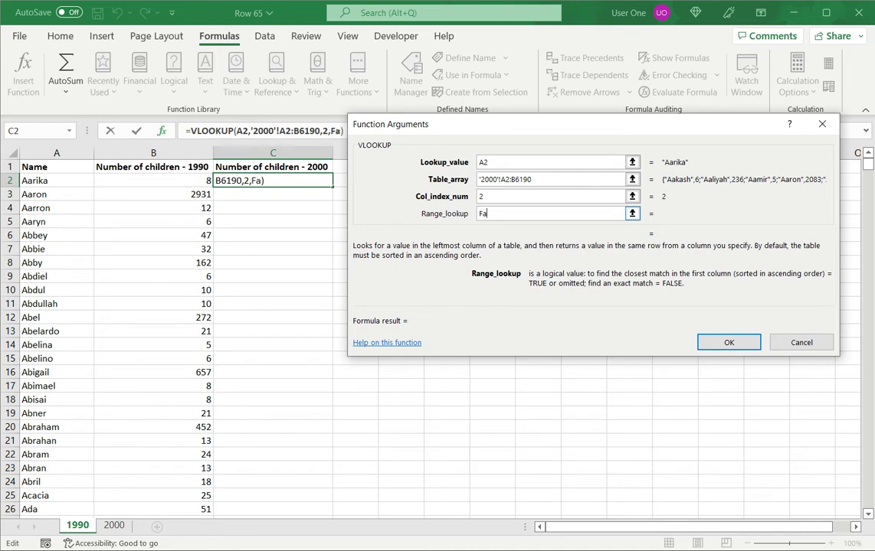
pyautogui.write('lse')
pyautogui.click(726, 344)
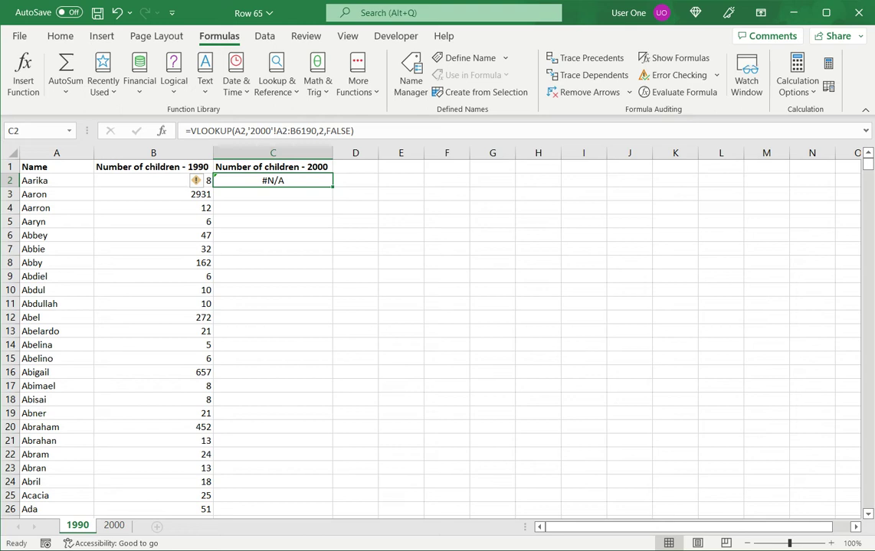
# - Wrap the VLOOKUP formula in C2 in IFERROR so that it returns 0 for errors
pyautogui.click(56, 179)
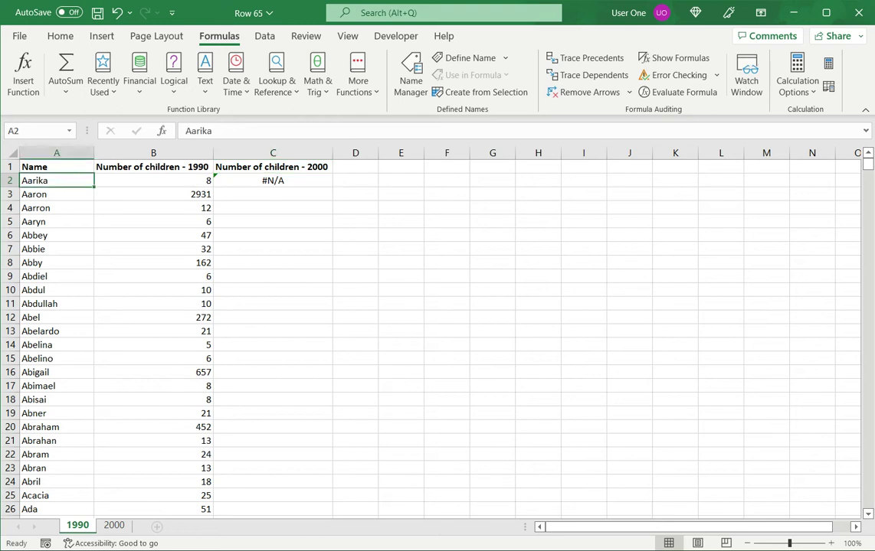
pyautogui.click(272, 179)
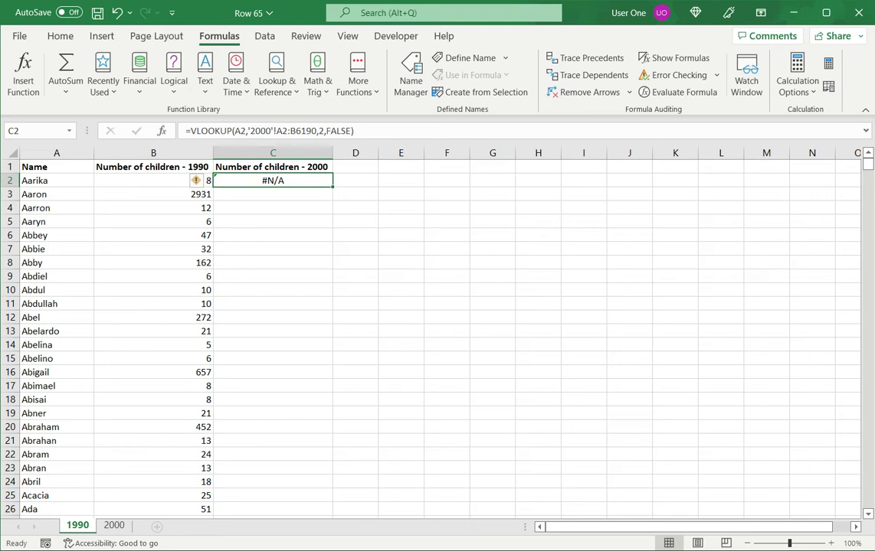
pyautogui.click(189, 131)
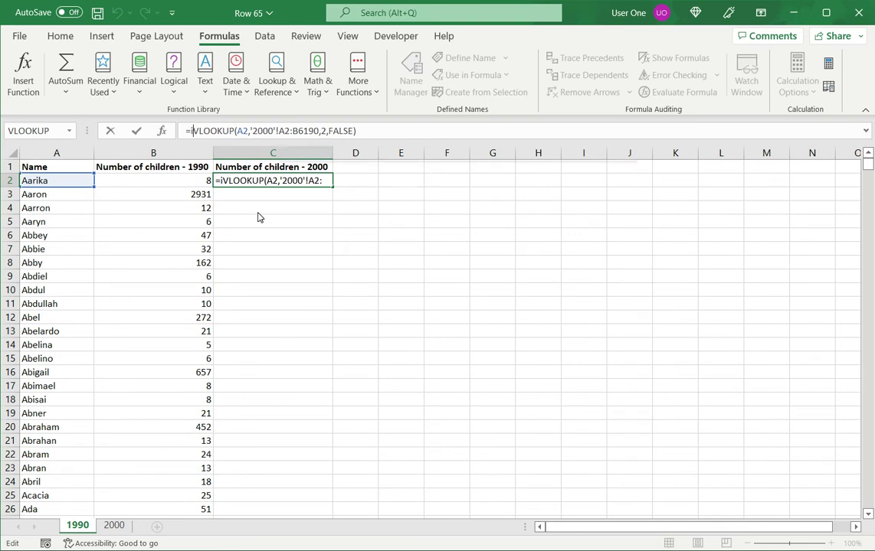
pyautogui.write('iferror')
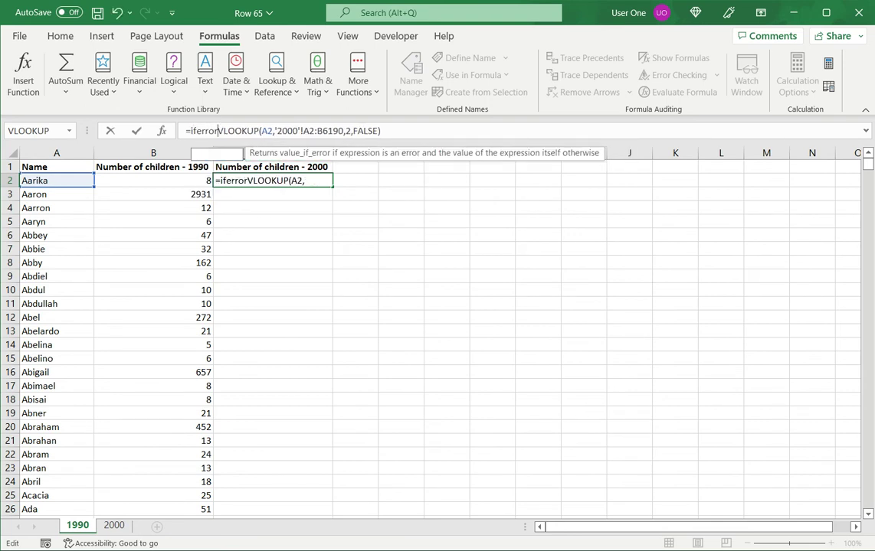
pyautogui.write('(')
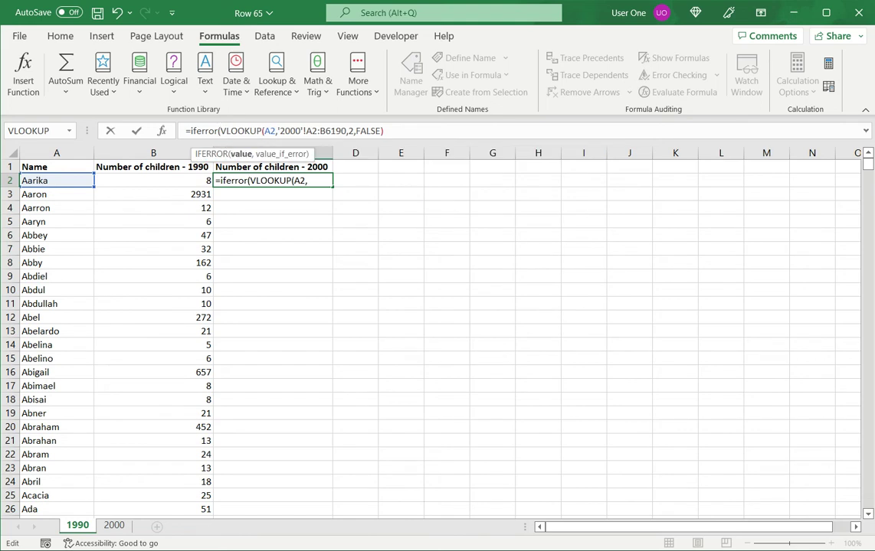
pyautogui.click(384, 131)
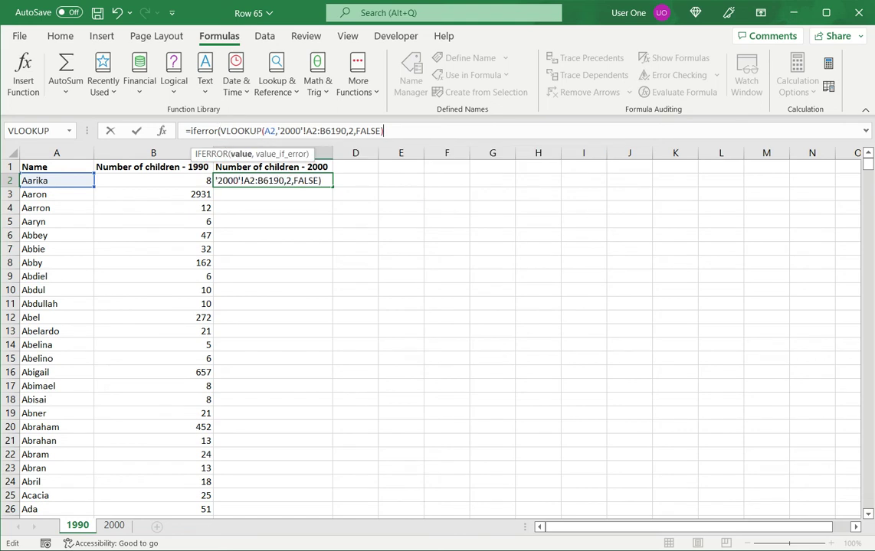
pyautogui.write(',0)')
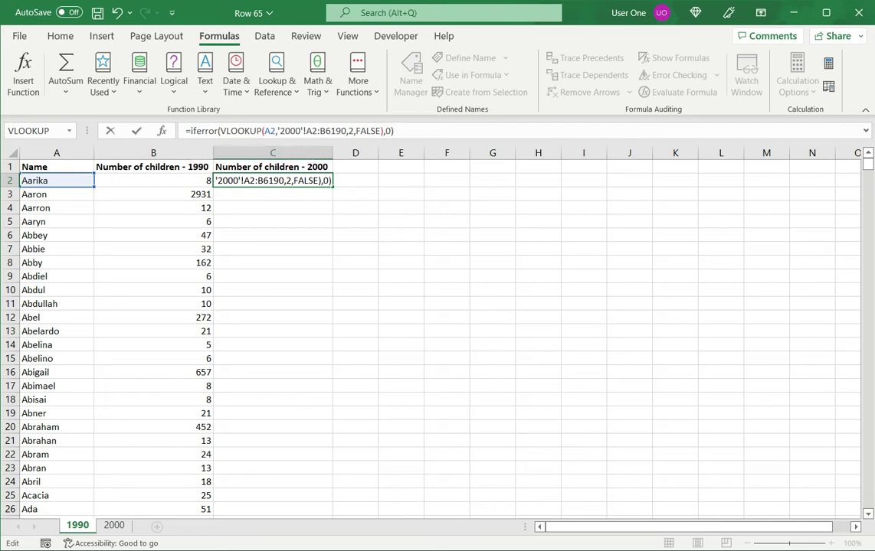
pyautogui.press('Return')
# - Make the VLOOKUP table array in C2 absolute as $A$2:$B$6190 on the 2000 sheet
pyautogui.click(273, 180)
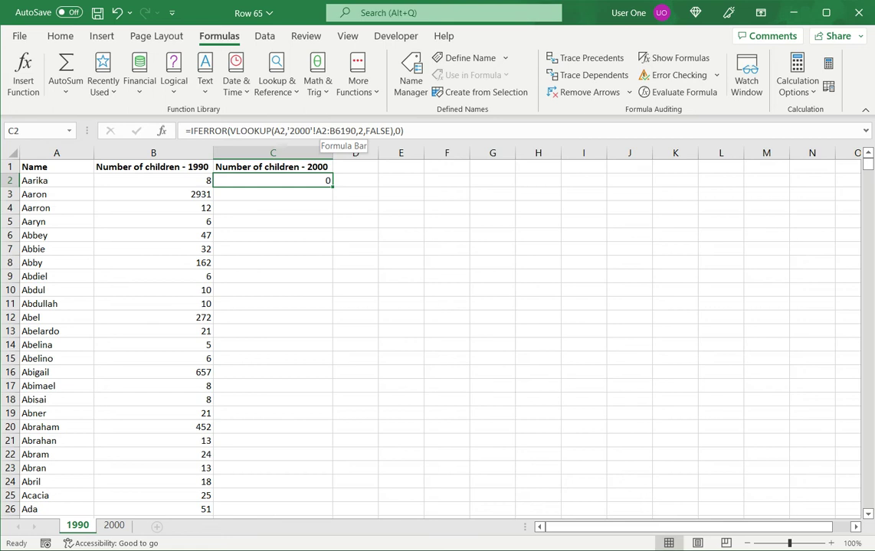
pyautogui.click(340, 136)
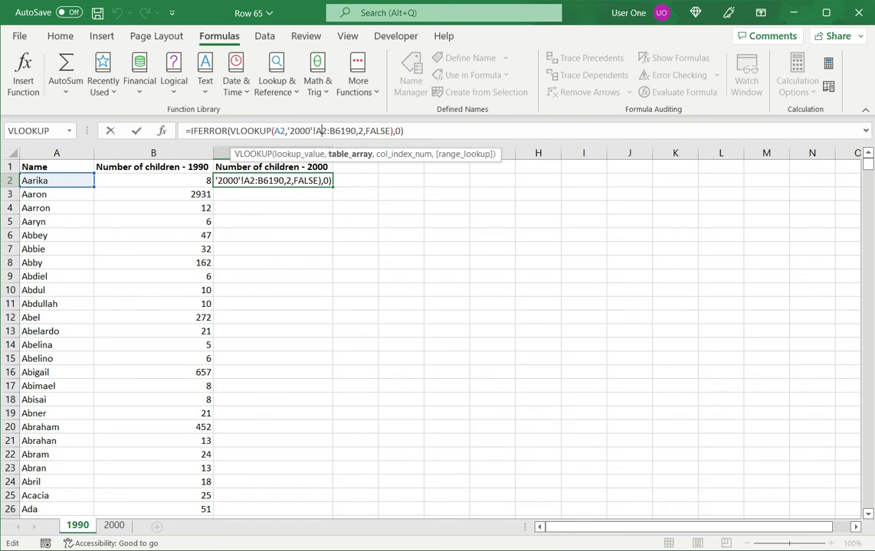
pyautogui.press('F4')
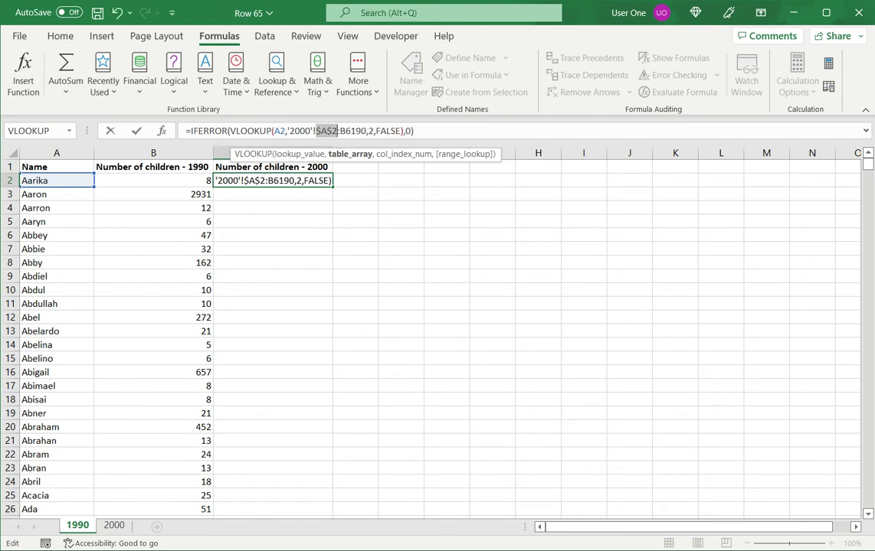
pyautogui.click(351, 131)
pyautogui.press('F4')
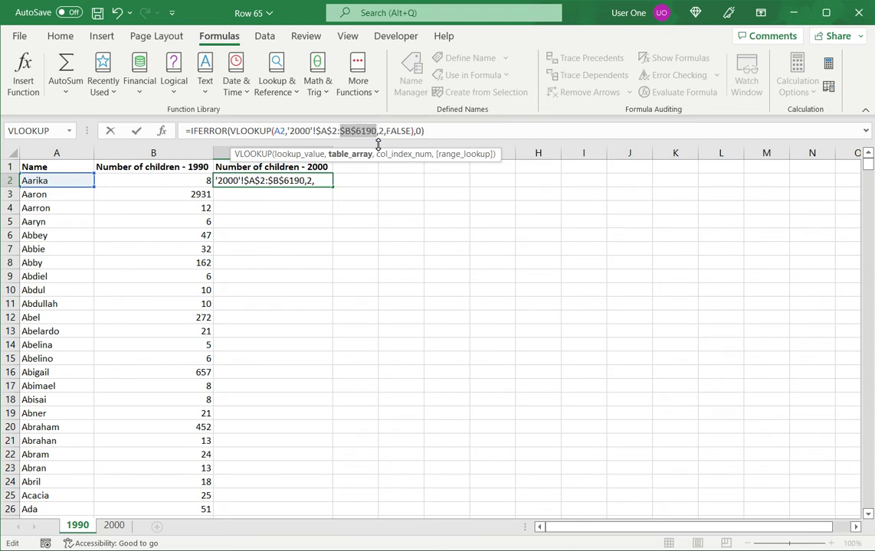
pyautogui.press('Return')
pyautogui.press('Up')
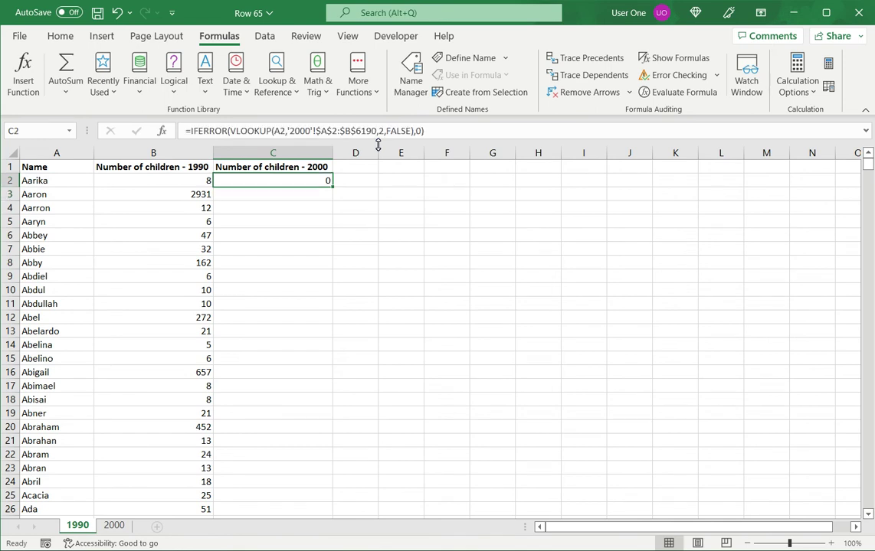
# - Copy the formula from C2 into C3:C6049, down to the last name in the list
pyautogui.hotkey('ctrl', 'c')
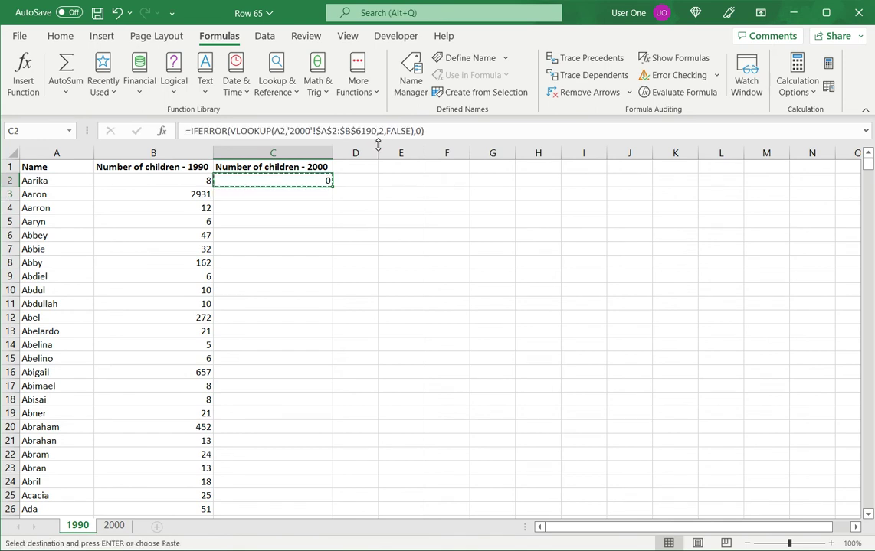
pyautogui.press('Down')
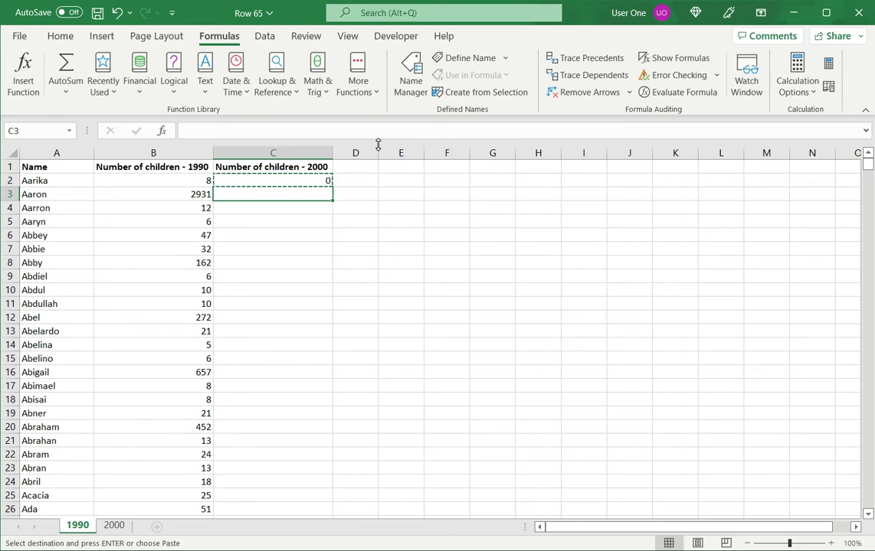
pyautogui.hotkey('ctrl', 'shift', 'End')
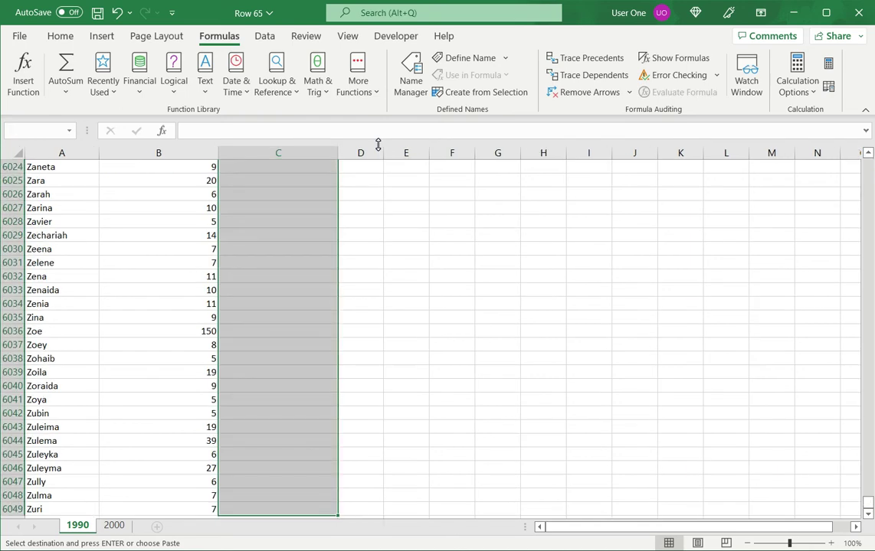
pyautogui.hotkey('ctrl', 'v')
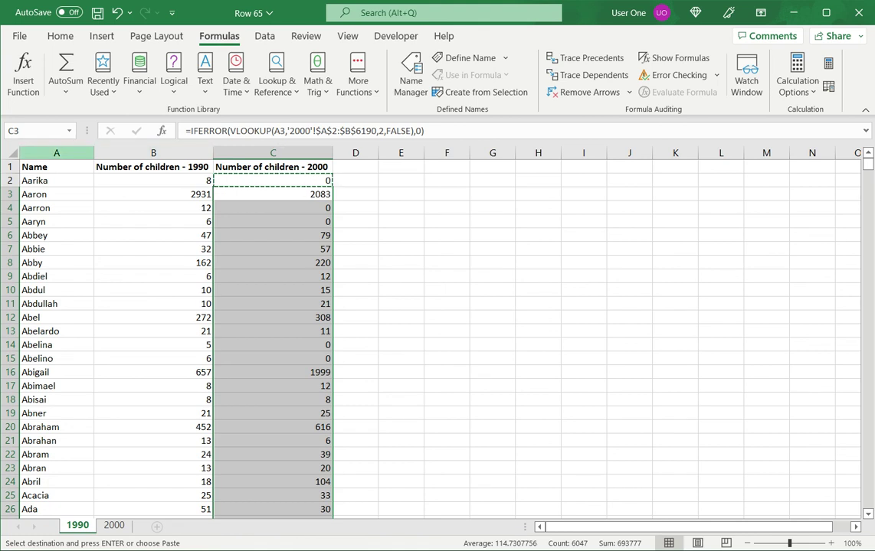
# - Sort columns A to C by the number of children in 2000, from smallest to largest, keeping the header row
pyautogui.click(56, 152)
pyautogui.moveTo(56, 152); pyautogui.dragTo(329, 152)
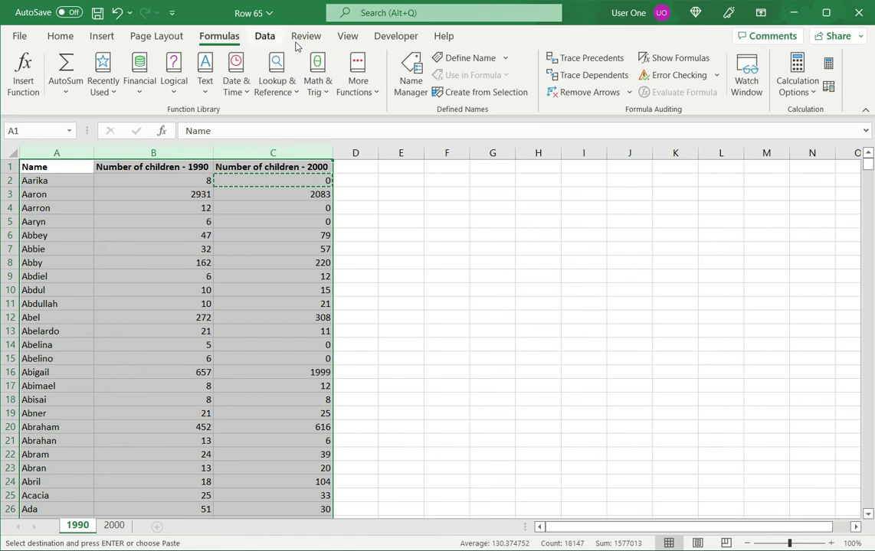
pyautogui.click(264, 36)
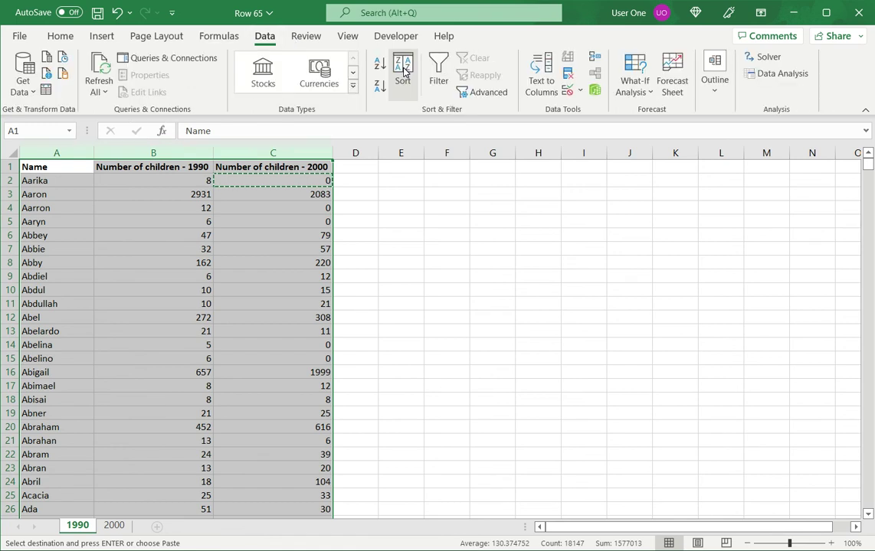
pyautogui.click(404, 70)
pyautogui.click(449, 219)
pyautogui.click(505, 260)
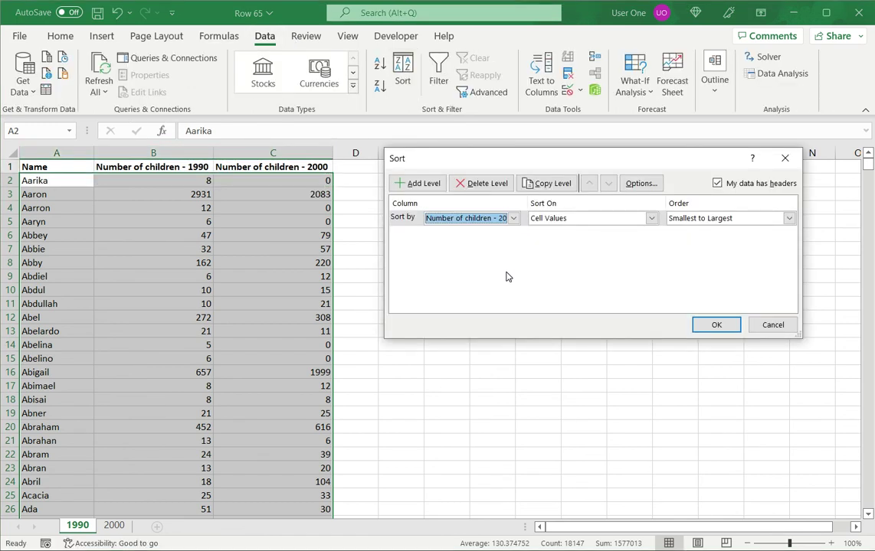
pyautogui.click(714, 326)
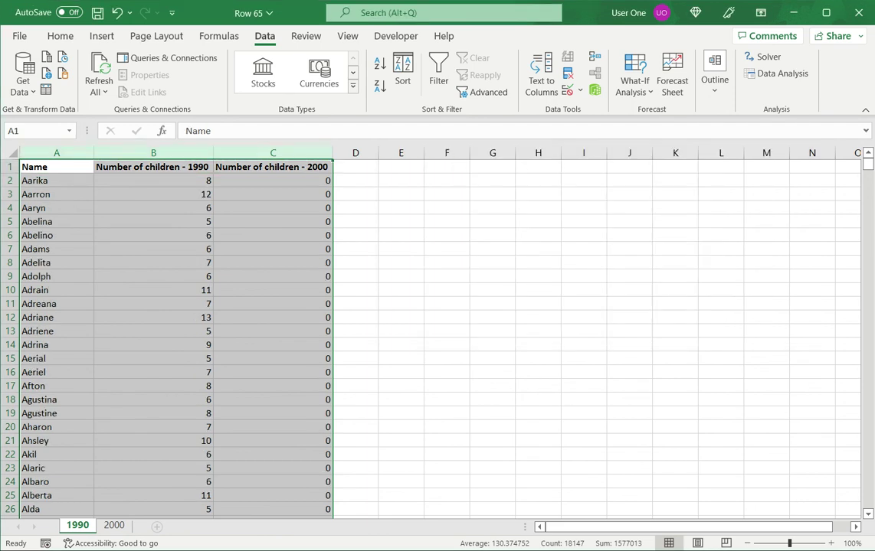
pyautogui.scroll(-3, 176, 337)
pyautogui.scroll(3, 177, 337)
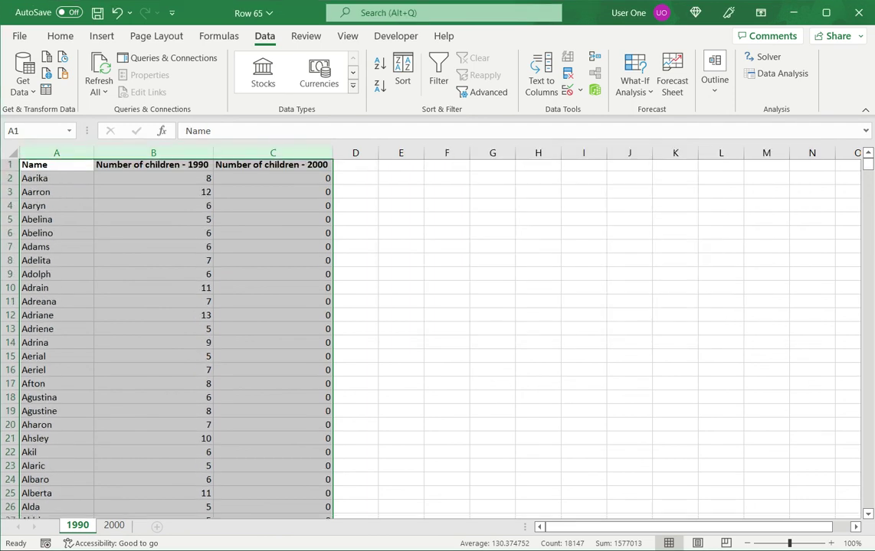
# - Add filters to the header row and filter out the value 0 in the Number of children - 2000 column
pyautogui.click(273, 166)
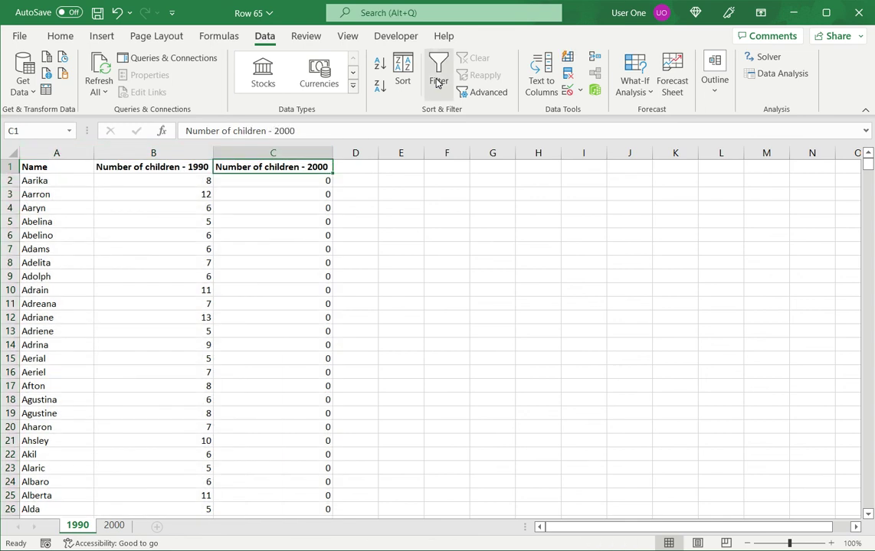
pyautogui.click(438, 70)
pyautogui.click(325, 166)
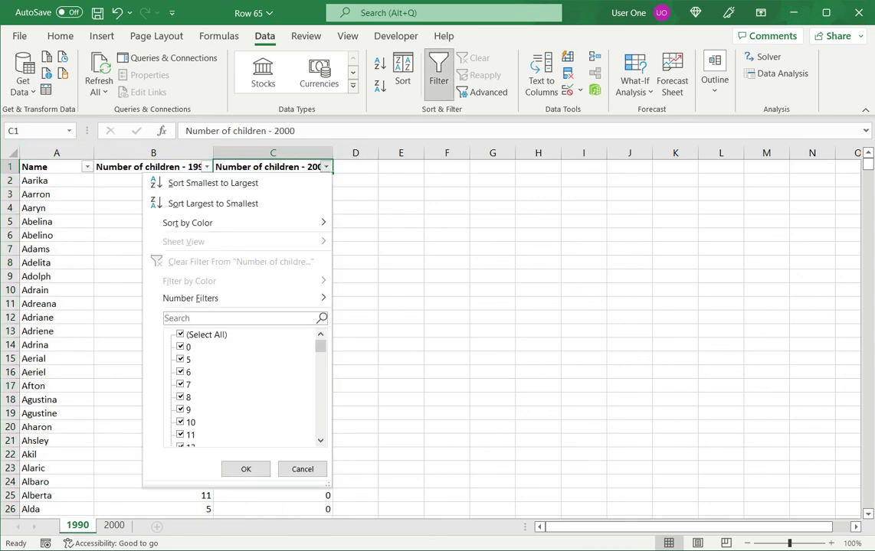
pyautogui.click(181, 347)
pyautogui.click(237, 469)
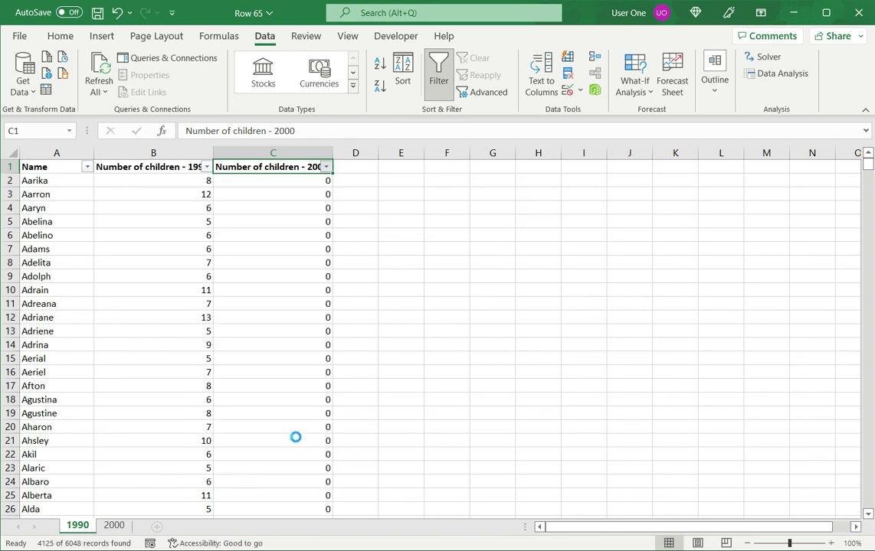